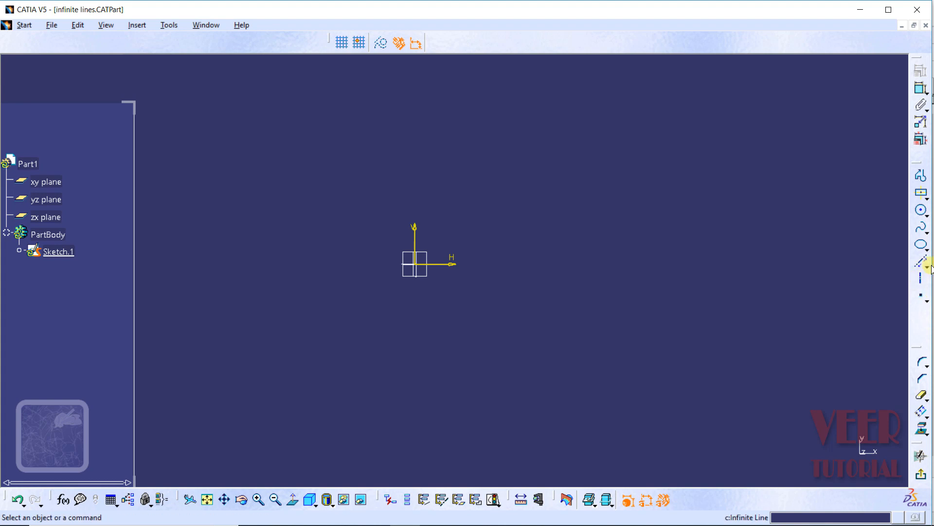
# Sketch a free straight line to the right of the sketch origin, rising diagonally from lower left to upper right.
pyautogui.click(920, 277)
pyautogui.click(926, 283)
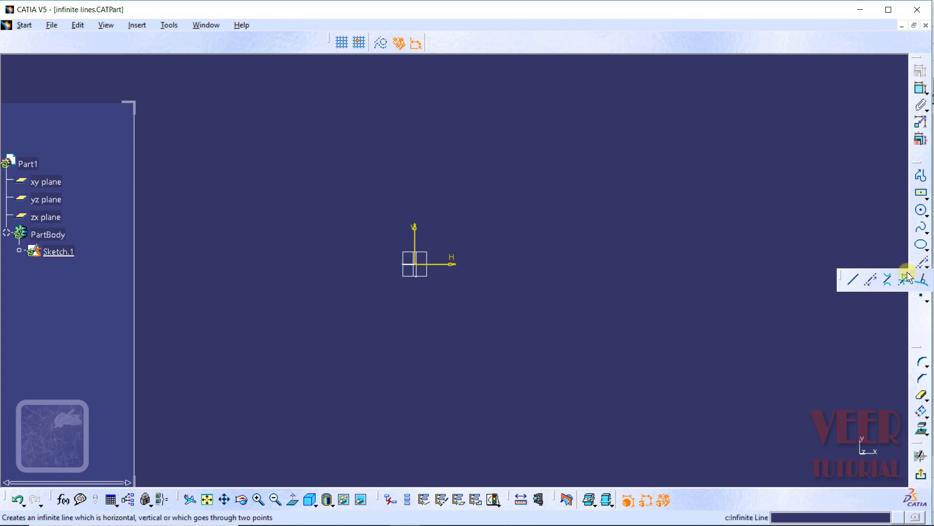
pyautogui.click(854, 281)
pyautogui.click(455, 402)
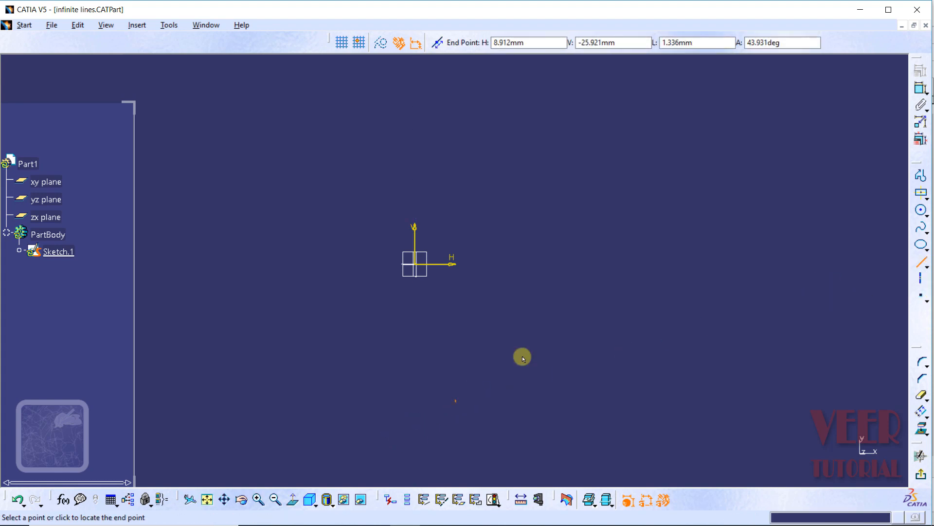
pyautogui.click(777, 181)
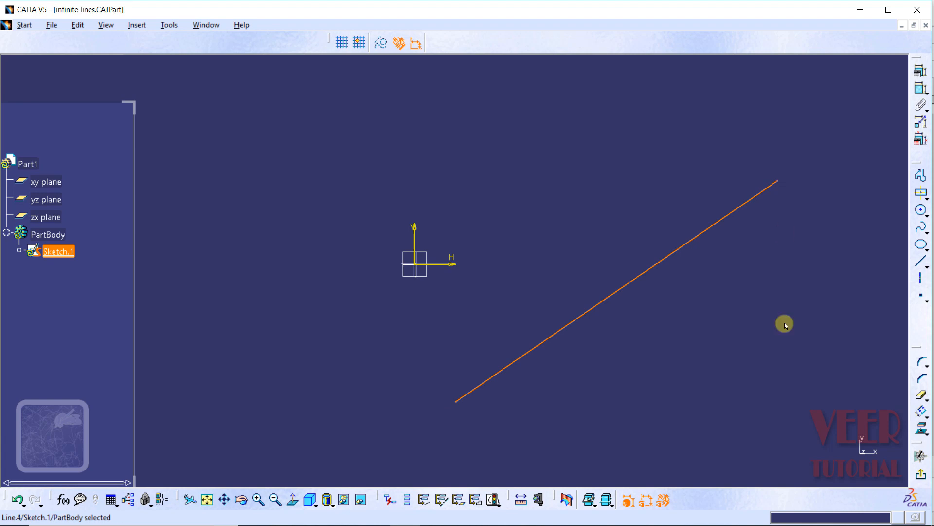
# Sketch a second line about 65 mm long at about 109 degrees, crossing the first diagonal line.
pyautogui.click(920, 263)
pyautogui.click(597, 419)
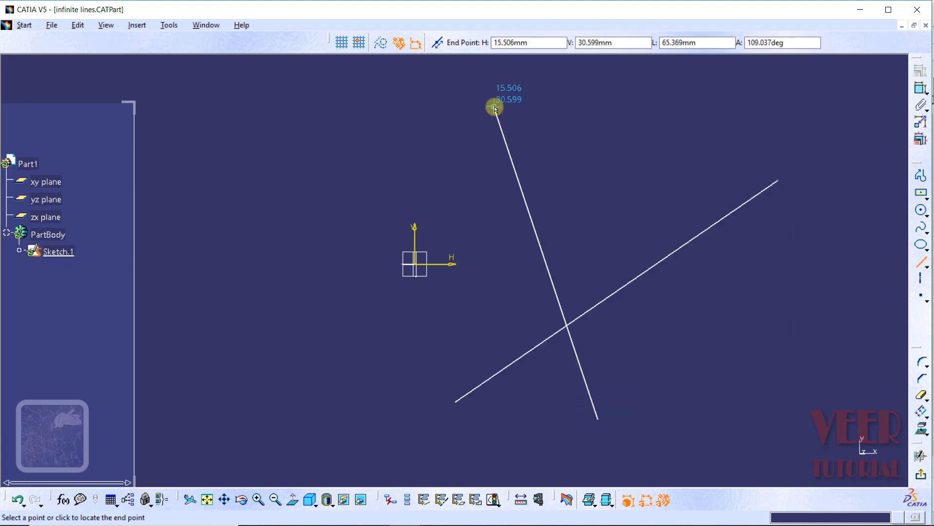
pyautogui.click(495, 108)
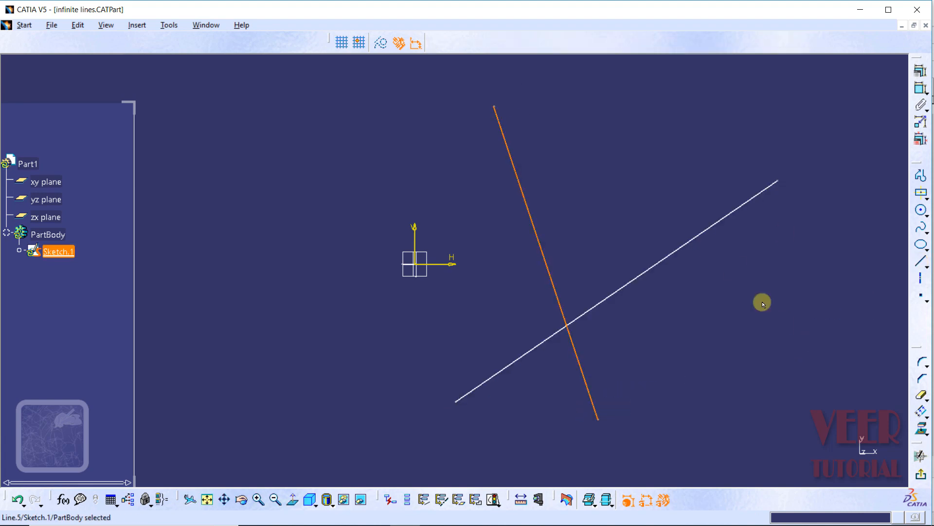
pyautogui.click(793, 386)
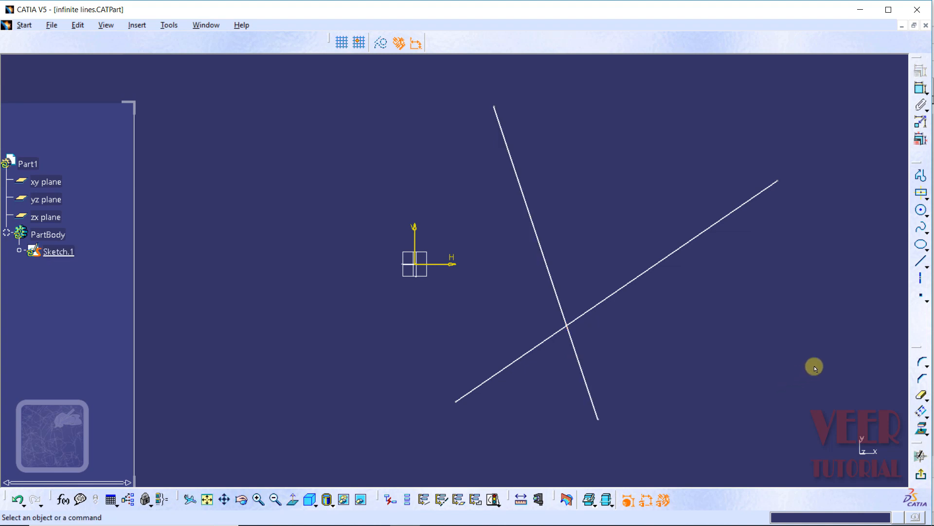
# Create a bisecting line between the two crossing lines, through the sector between their upper arms.
pyautogui.click(926, 266)
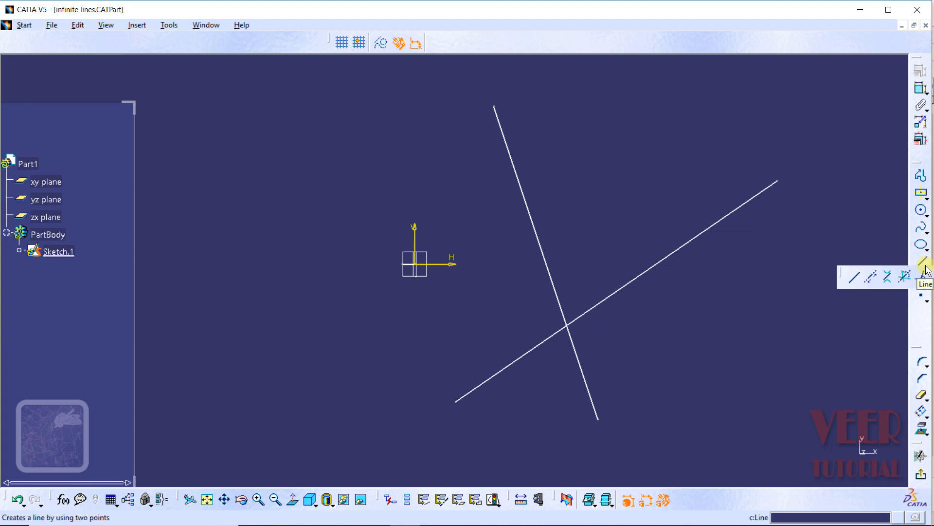
pyautogui.click(904, 278)
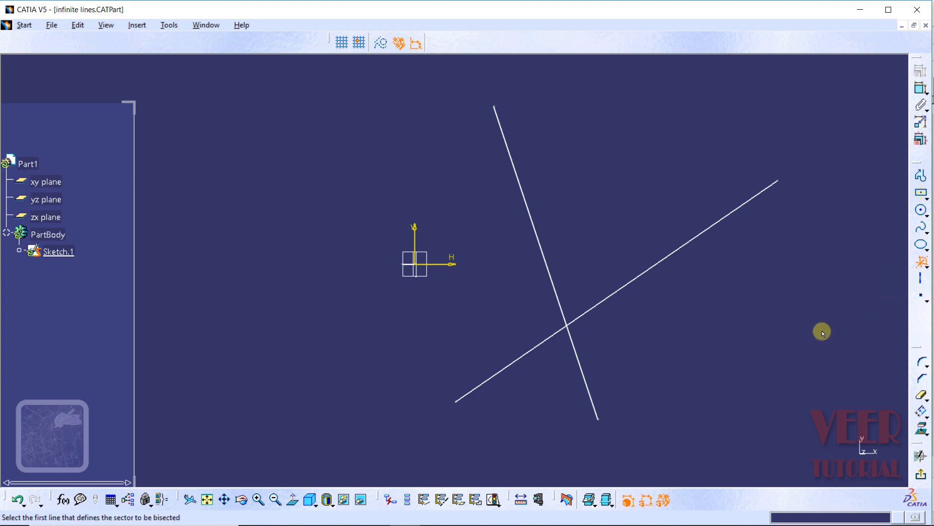
pyautogui.click(634, 283)
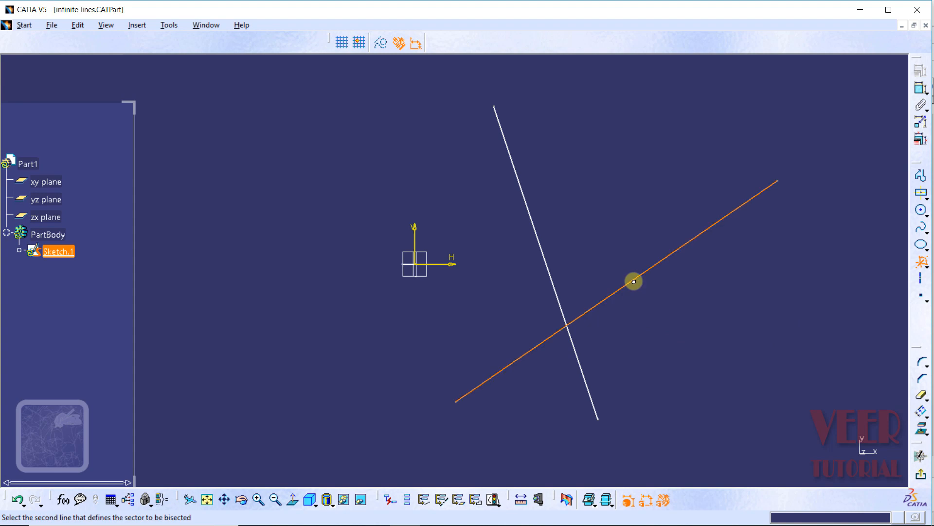
pyautogui.click(545, 258)
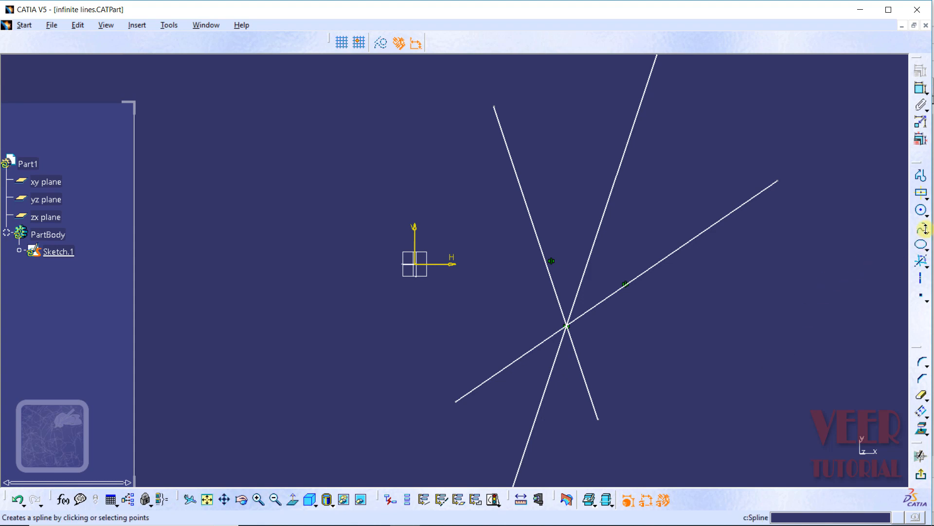
# Sketch a diagonal line to the left of the origin, starting at about H -38.6 mm, V -24 mm and rising to the right.
pyautogui.click(926, 265)
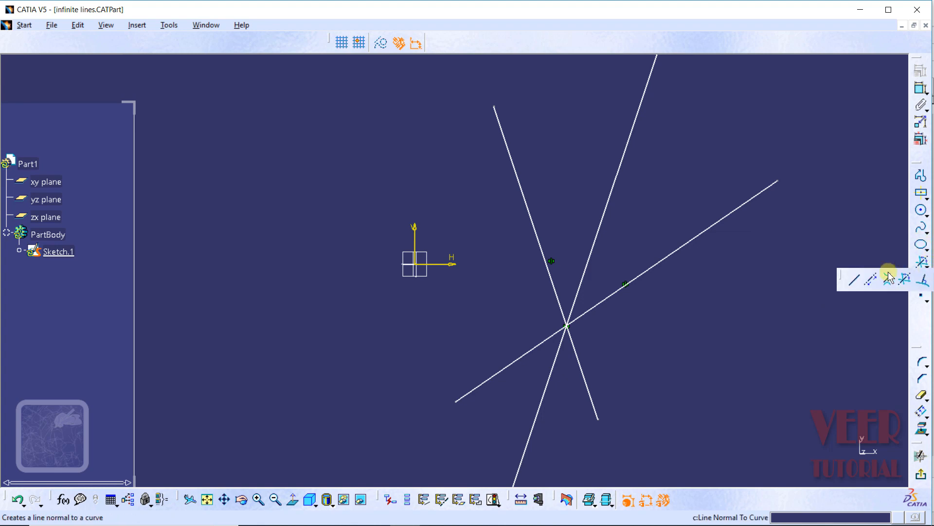
pyautogui.click(855, 281)
pyautogui.click(210, 393)
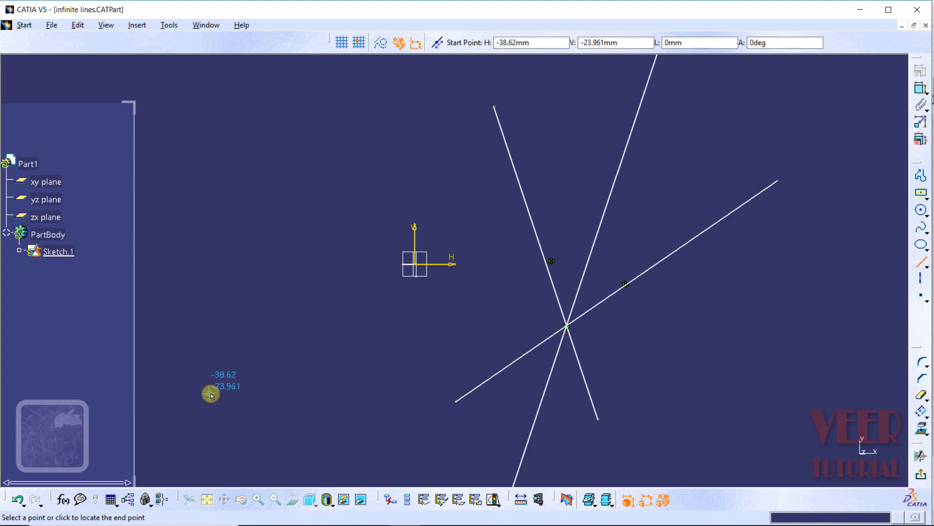
pyautogui.click(381, 180)
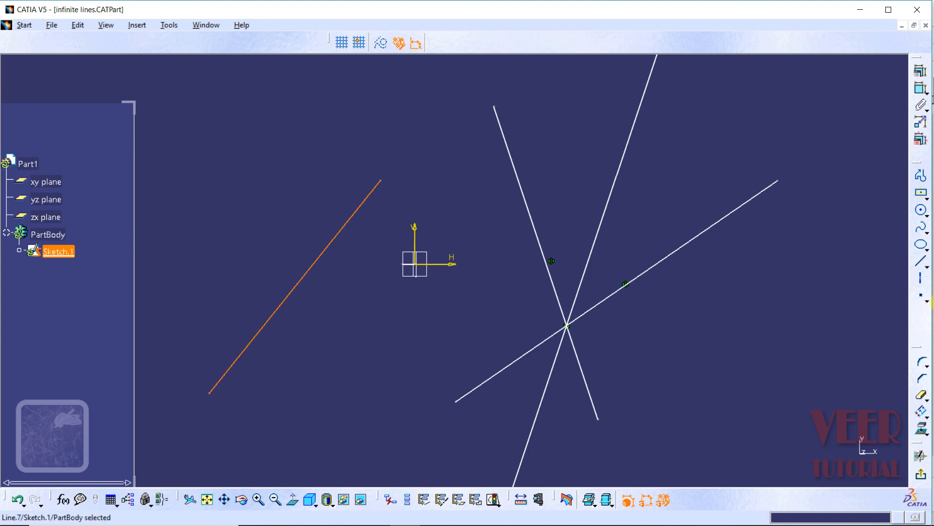
# Sketch a parallel line about 48 mm long at about 51 degrees, on the far side of the left diagonal line from the origin.
pyautogui.click(923, 263)
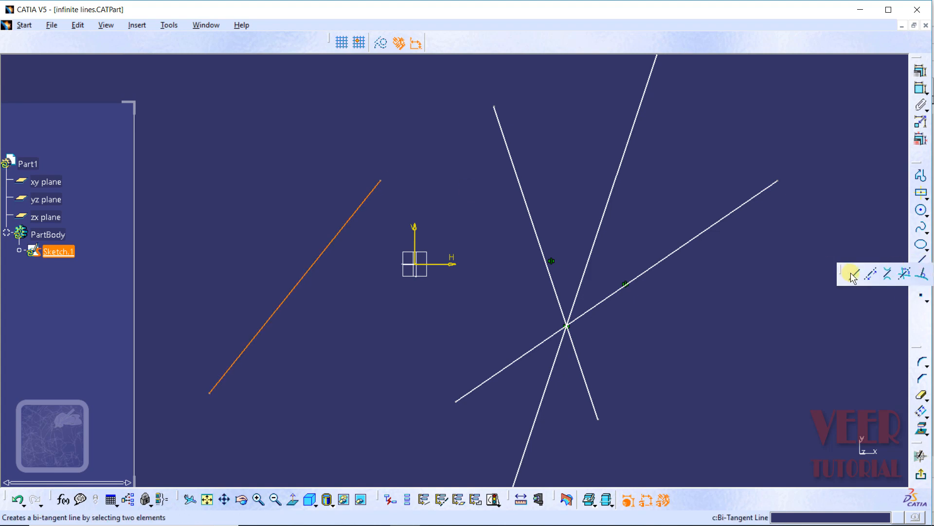
pyautogui.click(851, 278)
pyautogui.click(146, 345)
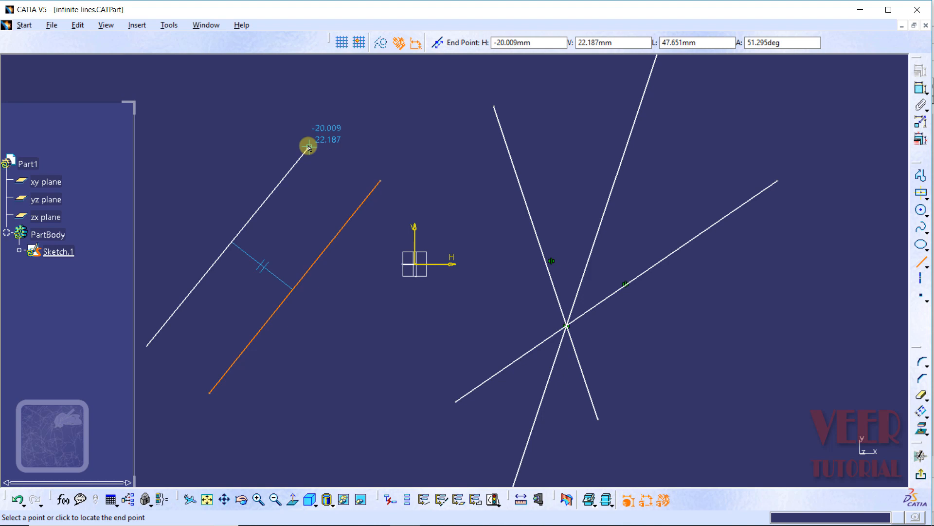
pyautogui.click(308, 147)
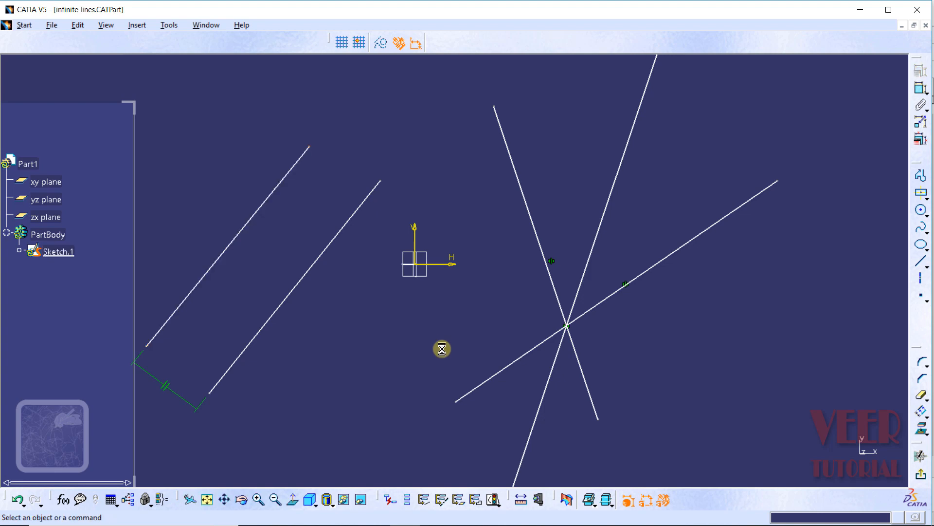
# Create a bisecting line midway between the two parallel lines left of the origin.
pyautogui.click(924, 267)
pyautogui.click(906, 278)
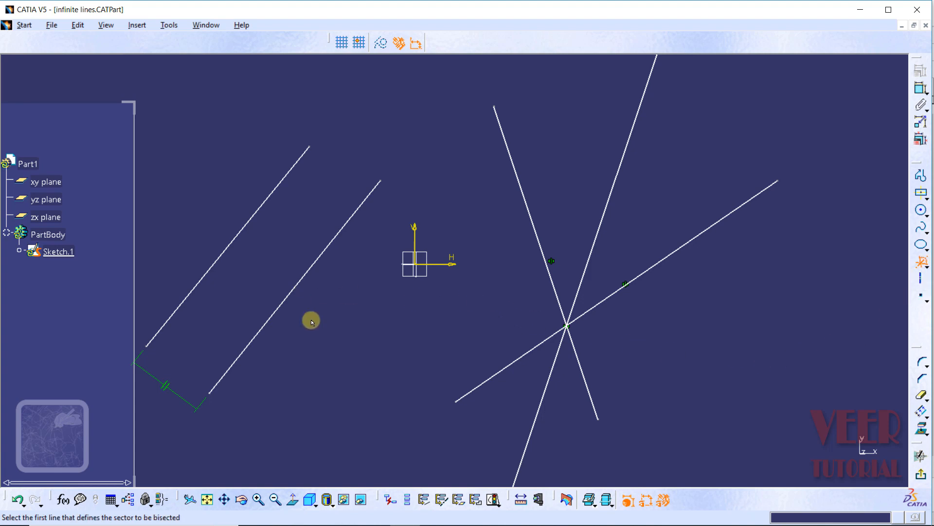
pyautogui.click(298, 288)
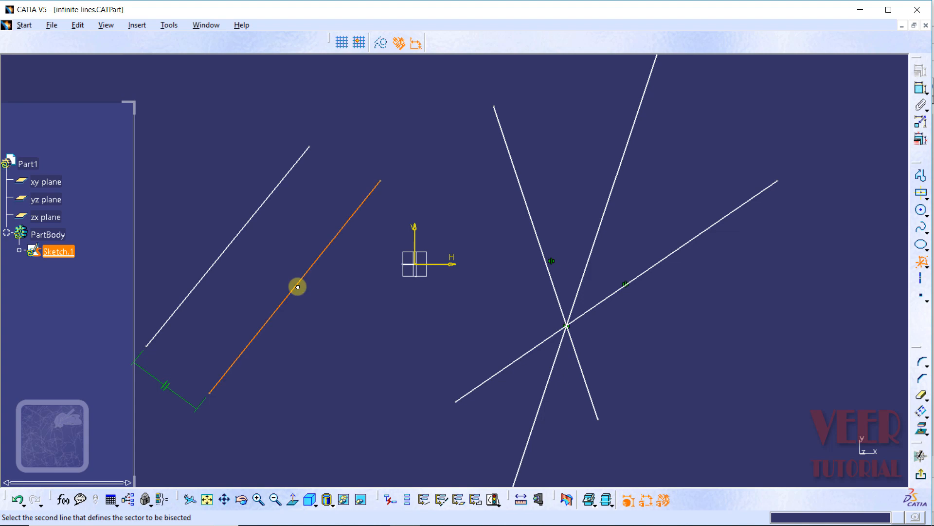
pyautogui.click(227, 250)
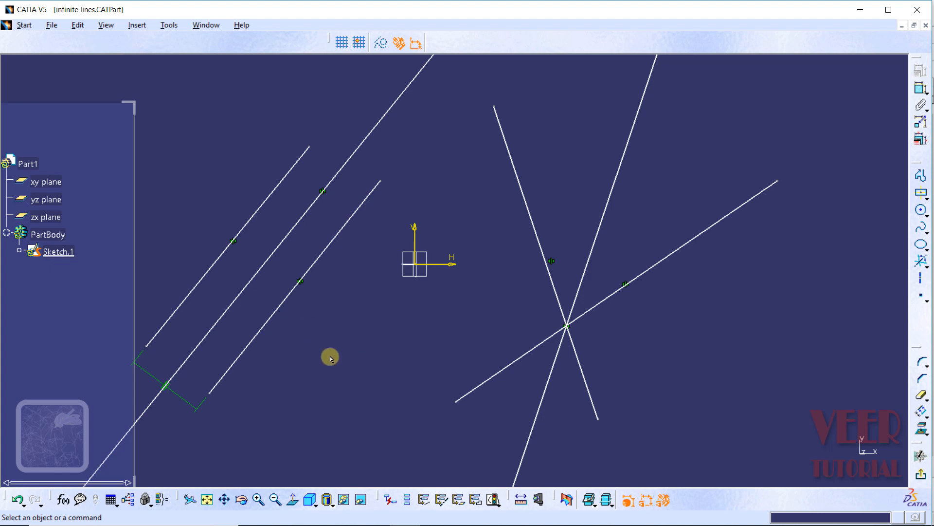
# Sketch a small circle in the empty area to the right of the existing crossing lines.
pyautogui.click(927, 267)
pyautogui.moveTo(732, 258)
pyautogui.mouseDown(button='middle')
pyautogui.moveTo(344, 331)
pyautogui.moveTo(246, 338)
pyautogui.mouseUp(button='middle')
pyautogui.moveTo(594, 238); pyautogui.dragTo(324, 261, button='middle')
pyautogui.click(920, 210)
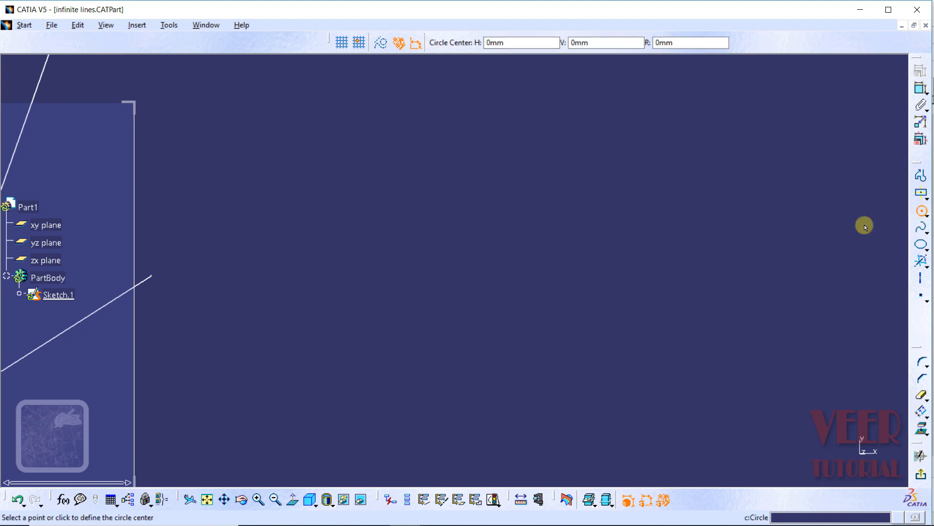
pyautogui.click(386, 265)
pyautogui.click(413, 224)
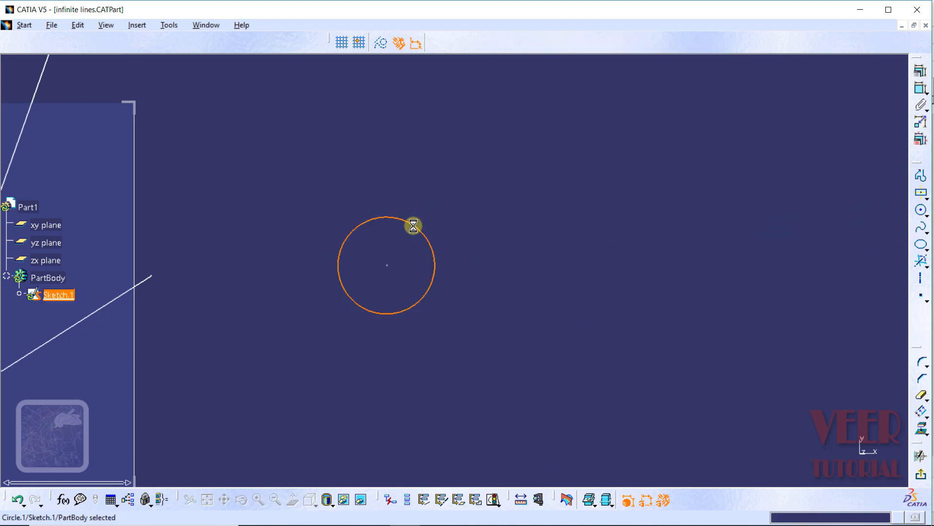
# Sketch a larger circle with a radius of about 21 mm, below and to the right of the small circle.
pyautogui.click(921, 226)
pyautogui.click(624, 372)
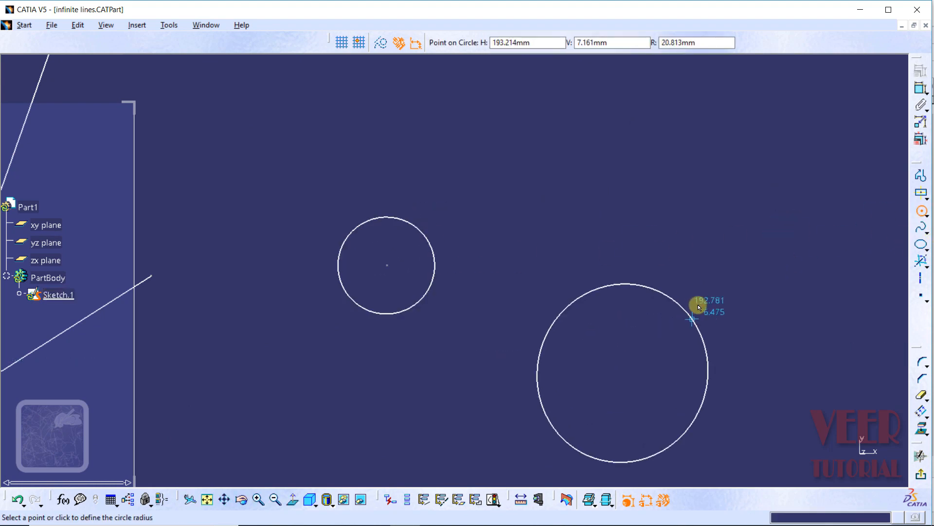
pyautogui.click(695, 309)
pyautogui.click(814, 263)
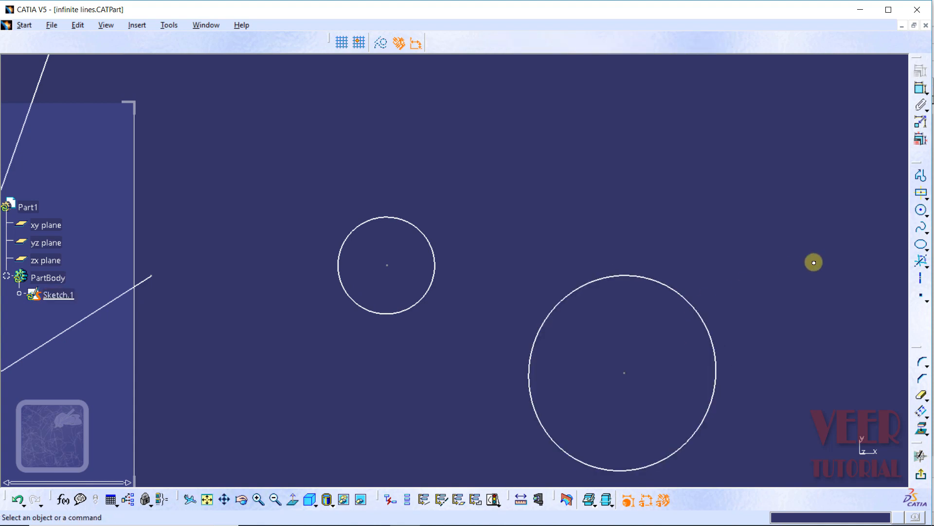
# Create a bi-tangent line joining the upper sides of the small and large circles.
pyautogui.click(926, 265)
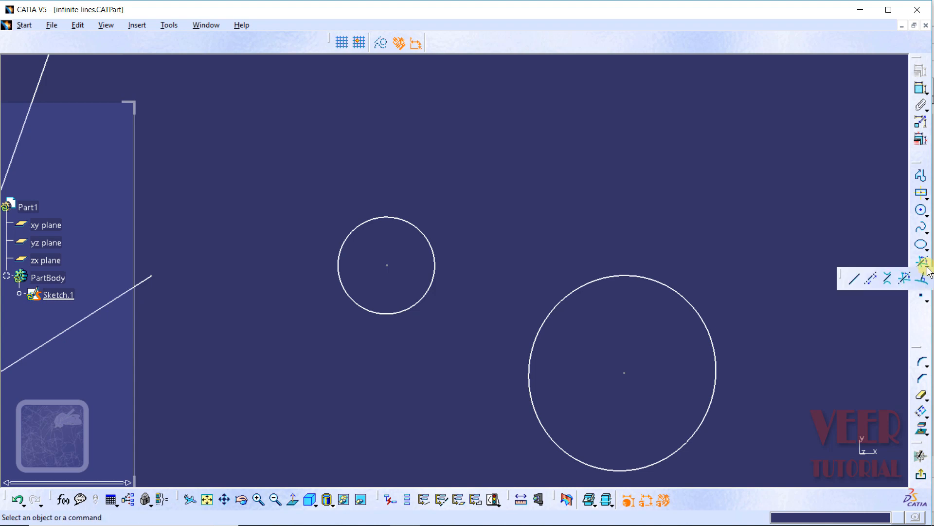
pyautogui.click(888, 278)
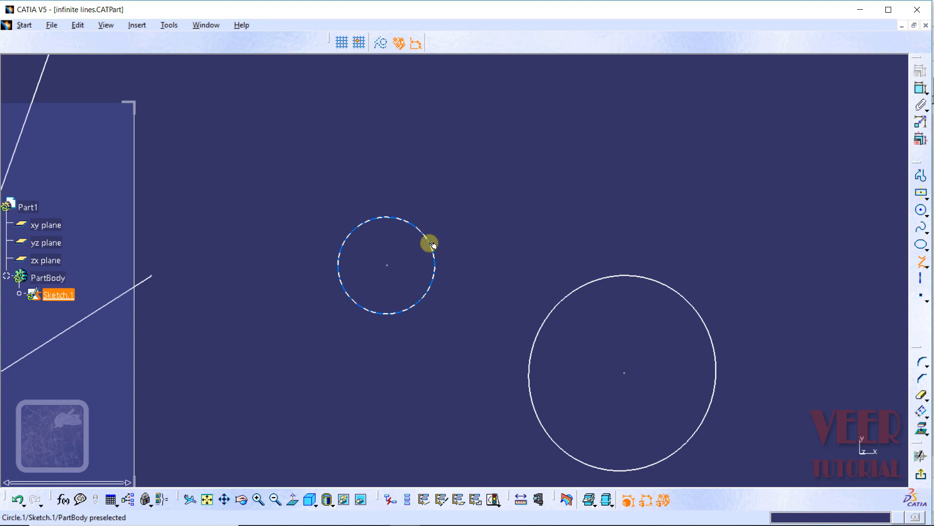
pyautogui.click(426, 237)
pyautogui.click(604, 277)
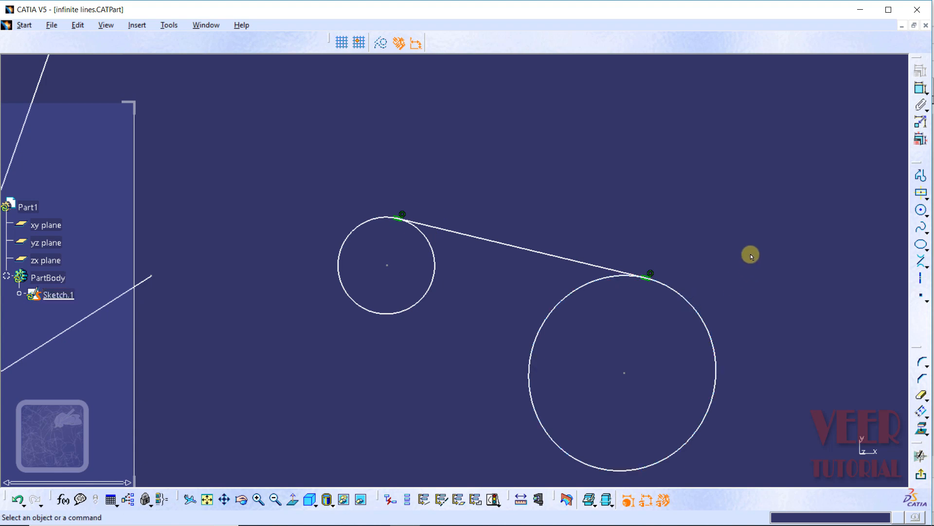
# Create a second bi-tangent line joining the lower sides of the small and large circles.
pyautogui.click(927, 270)
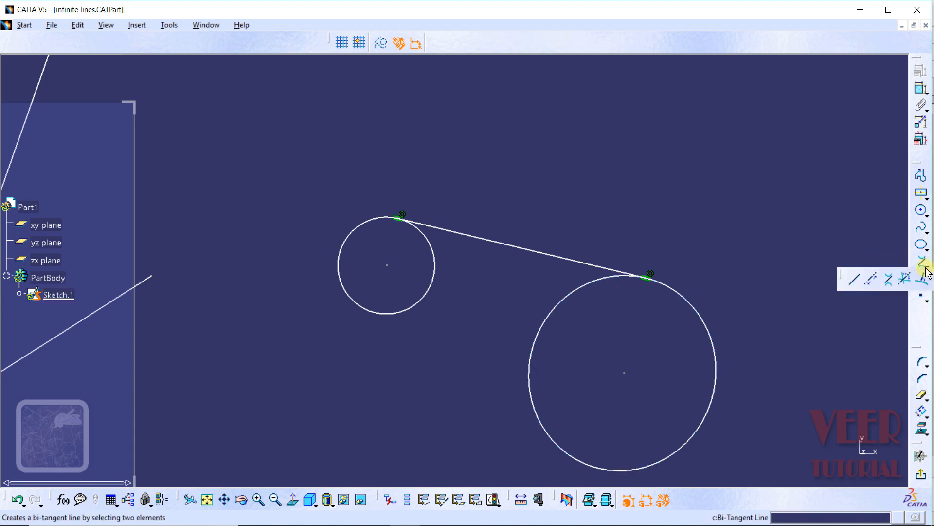
pyautogui.click(891, 283)
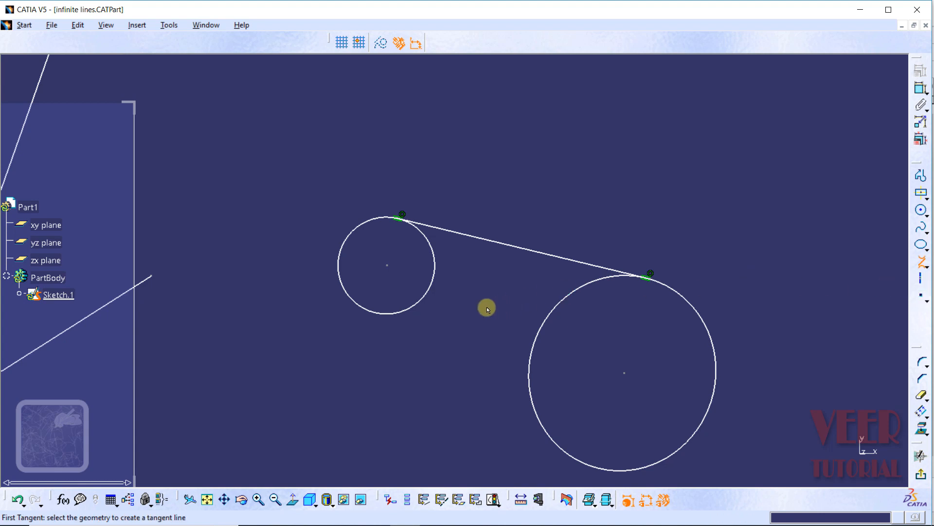
pyautogui.click(383, 314)
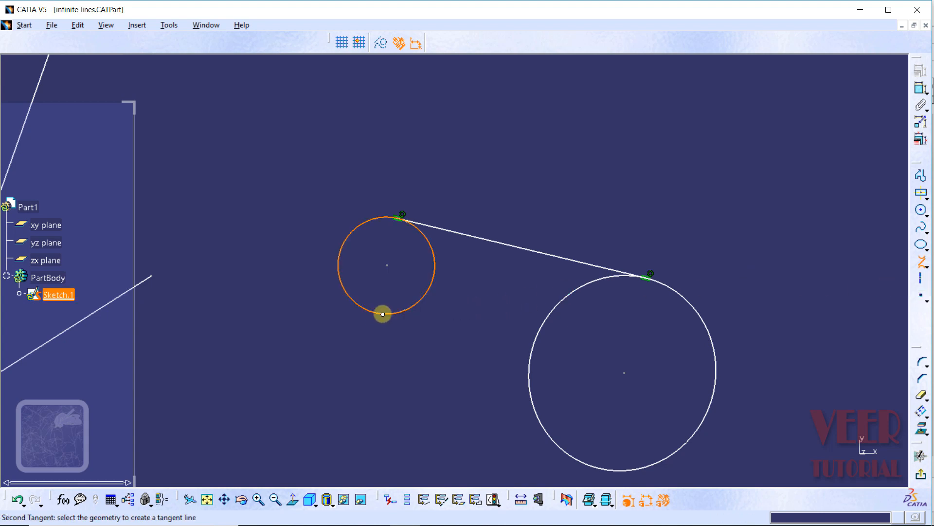
pyautogui.click(550, 437)
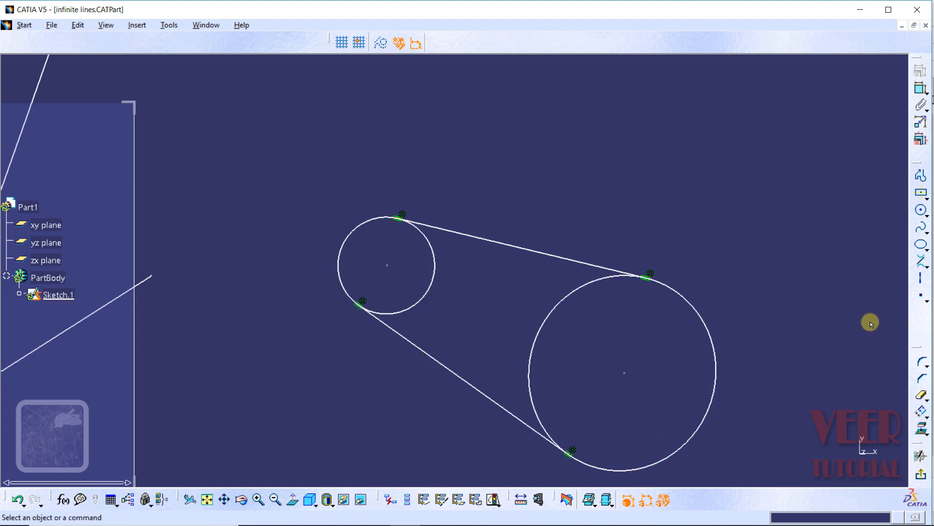
# Draw lines normal to curve, one upward from the middle of the upper tangent line and one outward from the large circle's right side.
pyautogui.click(924, 266)
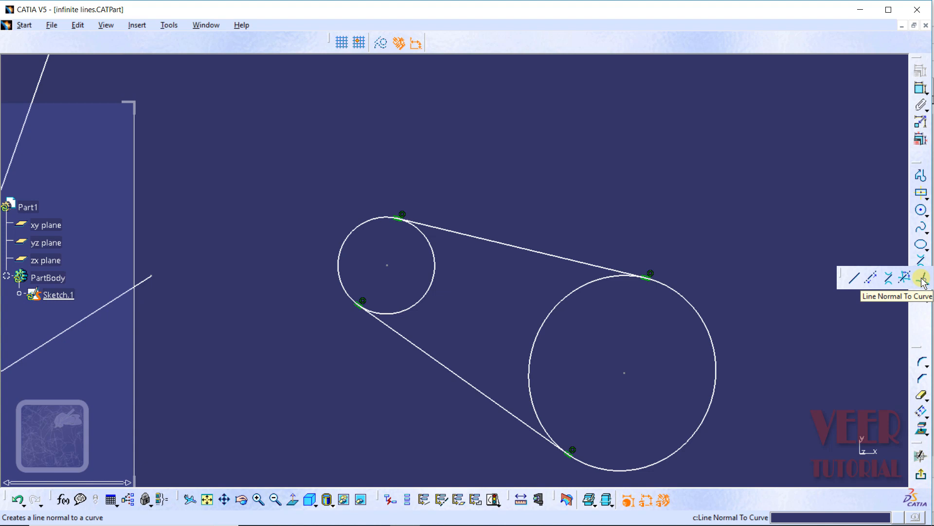
pyautogui.click(922, 279)
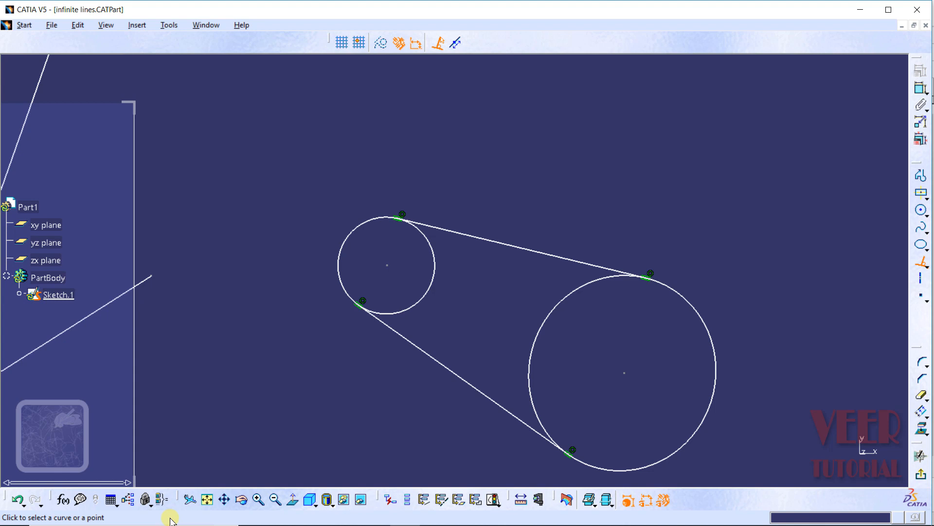
pyautogui.click(517, 248)
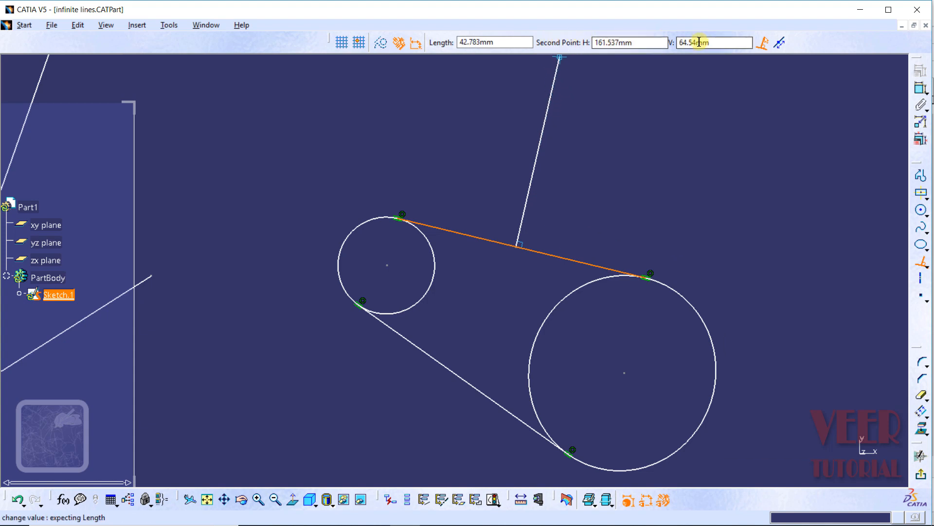
pyautogui.click(586, 115)
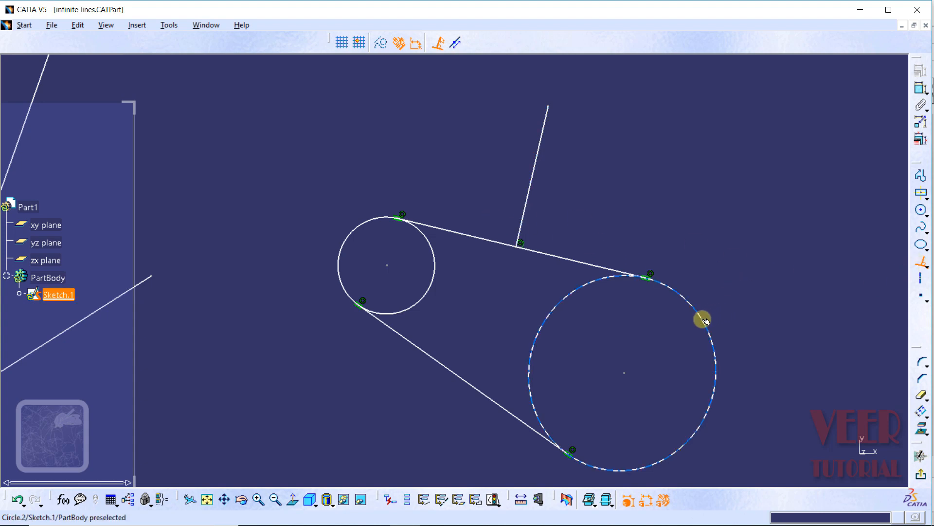
pyautogui.click(714, 346)
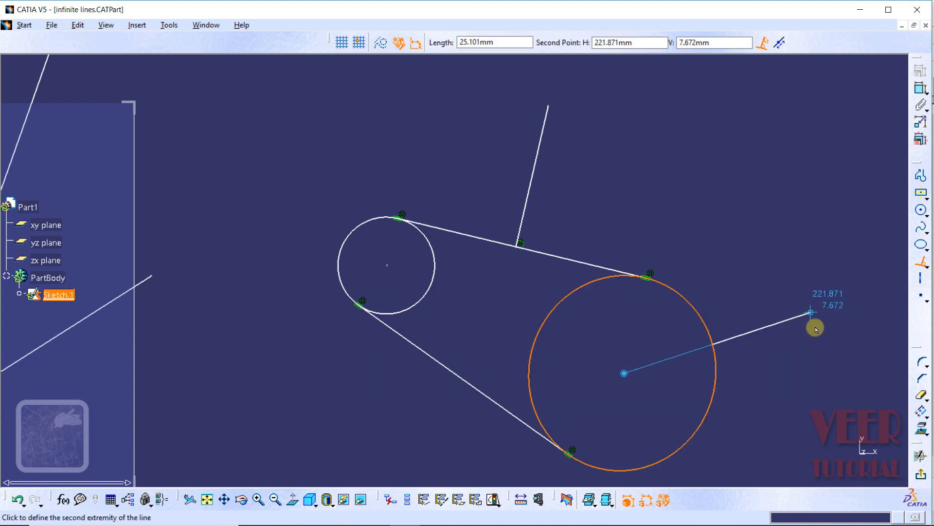
pyautogui.click(832, 314)
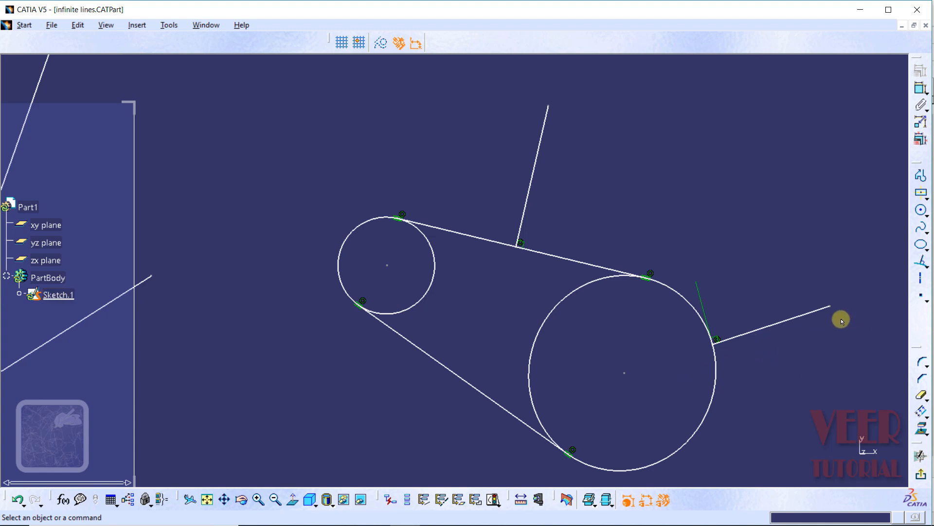
# Examine the perpendicularity constraint where the normal line meets the large circle.
pyautogui.moveTo(840, 317)
pyautogui.mouseDown(button='middle')
pyautogui.moveTo(839, 332)
pyautogui.moveTo(847, 306)
pyautogui.mouseUp(button='middle')
pyautogui.click(839, 332)
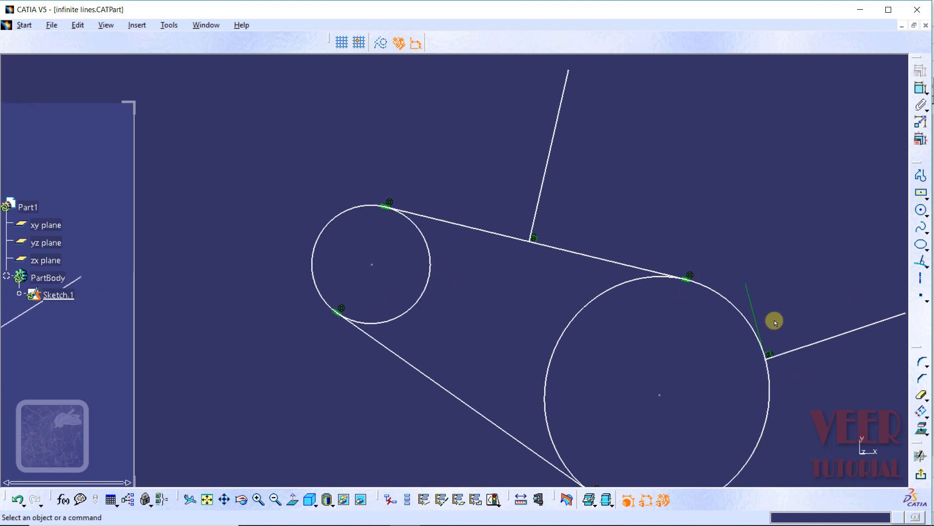
pyautogui.moveTo(652, 298); pyautogui.dragTo(431, 297, button='middle')
pyautogui.moveTo(586, 336)
pyautogui.mouseDown(button='middle')
pyautogui.moveTo(620, 351)
pyautogui.moveTo(616, 289)
pyautogui.mouseUp(button='middle')
pyautogui.click(622, 341)
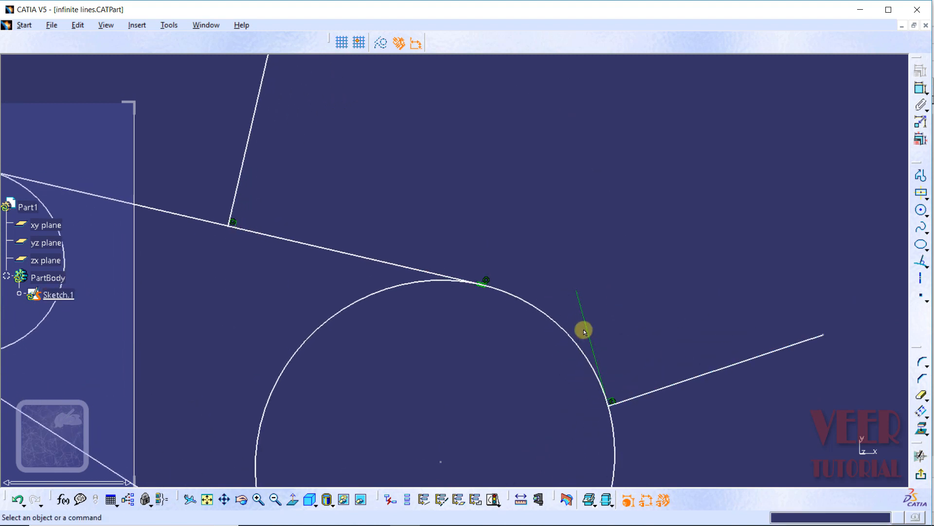